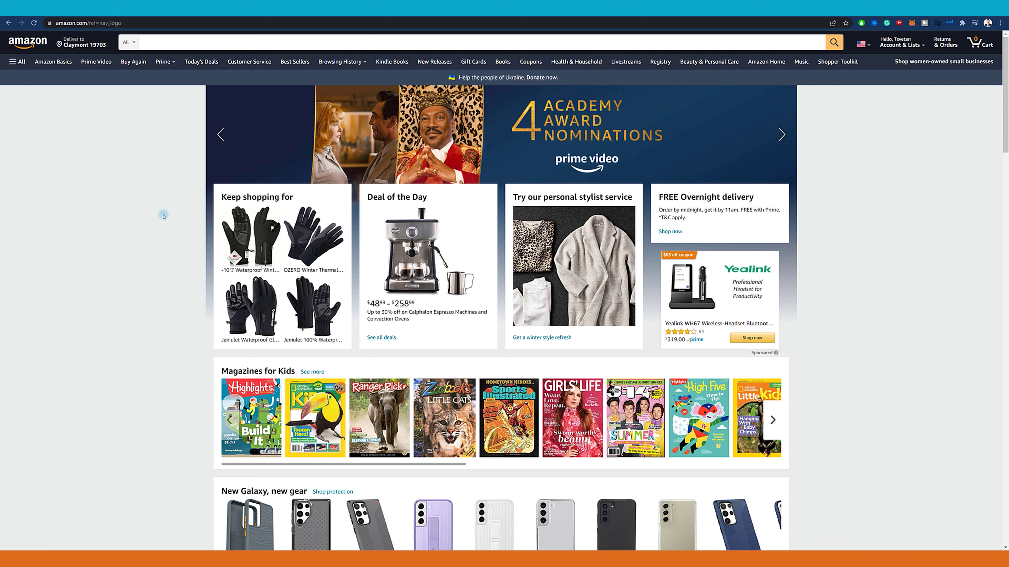
Step: Search Amazon for winter gloves and run Helium 10's Xray product research on the results
{"action": "left_click", "coordinate": [193, 40]}
{"action": "left_click", "coordinate": [170, 57]}
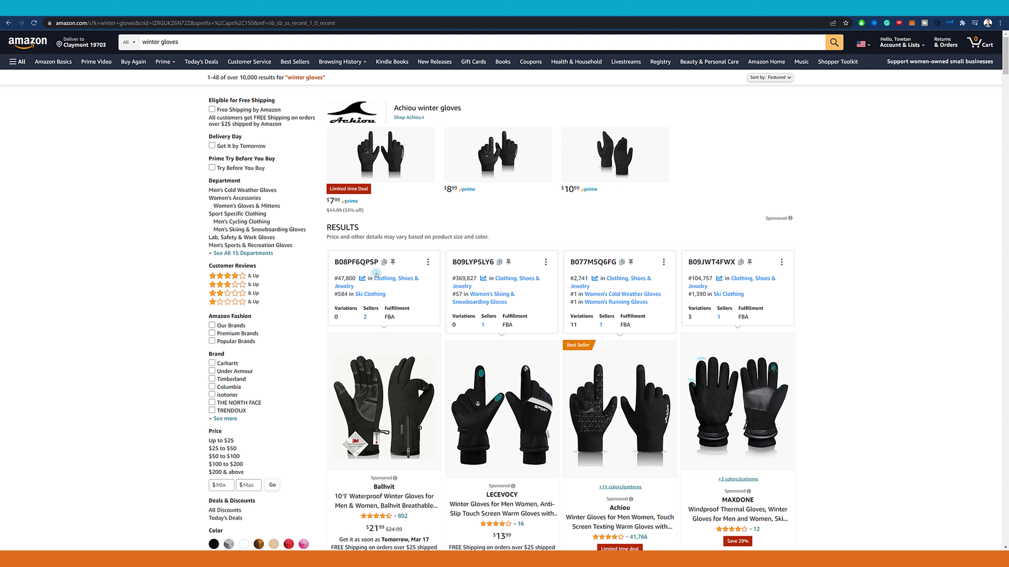
{"action": "left_click", "coordinate": [953, 22]}
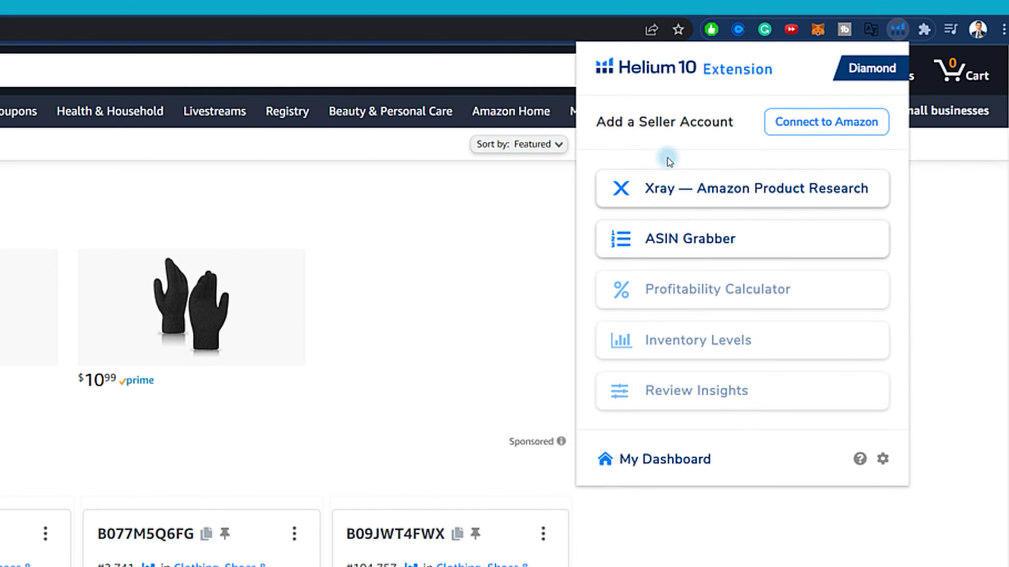
{"action": "left_click", "coordinate": [647, 180]}
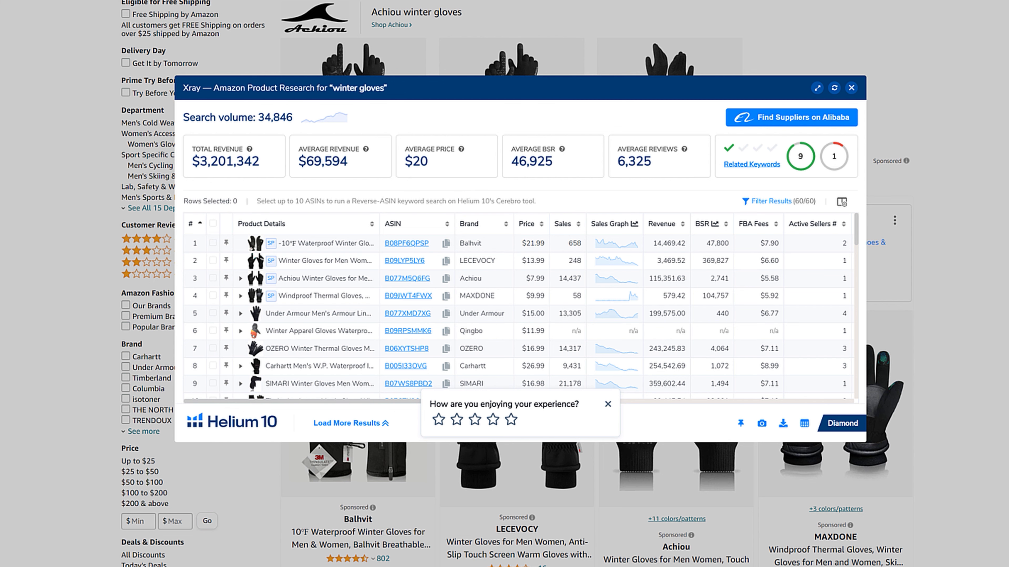
Step: Examine the Xray product list for winter gloves and its average price figure
{"action": "scroll", "coordinate": [528, 289], "scroll_direction": "down", "scroll_amount": 8}
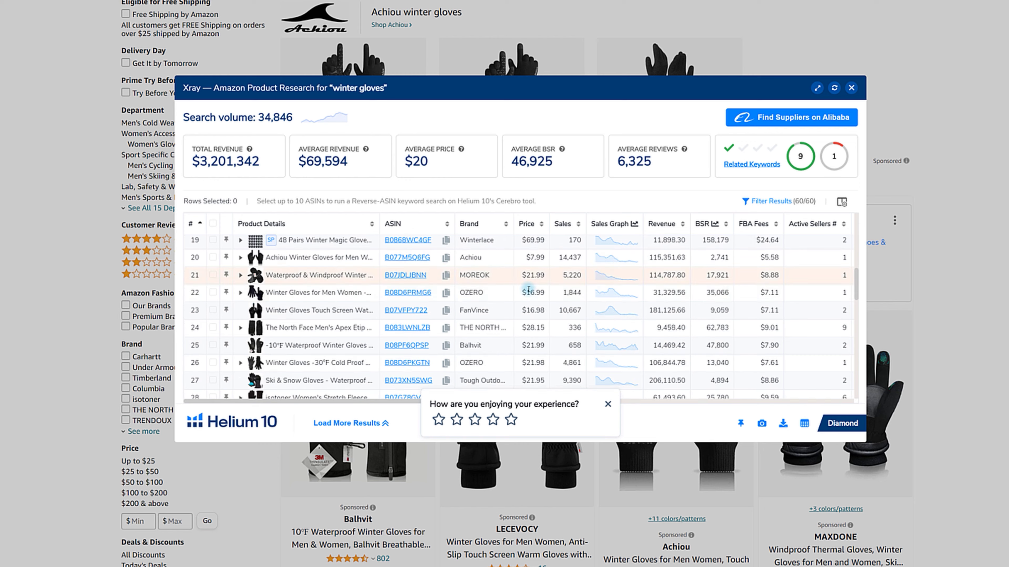
{"action": "scroll", "coordinate": [528, 290], "scroll_direction": "down", "scroll_amount": 4}
{"action": "scroll", "coordinate": [294, 305], "scroll_direction": "down", "scroll_amount": 4}
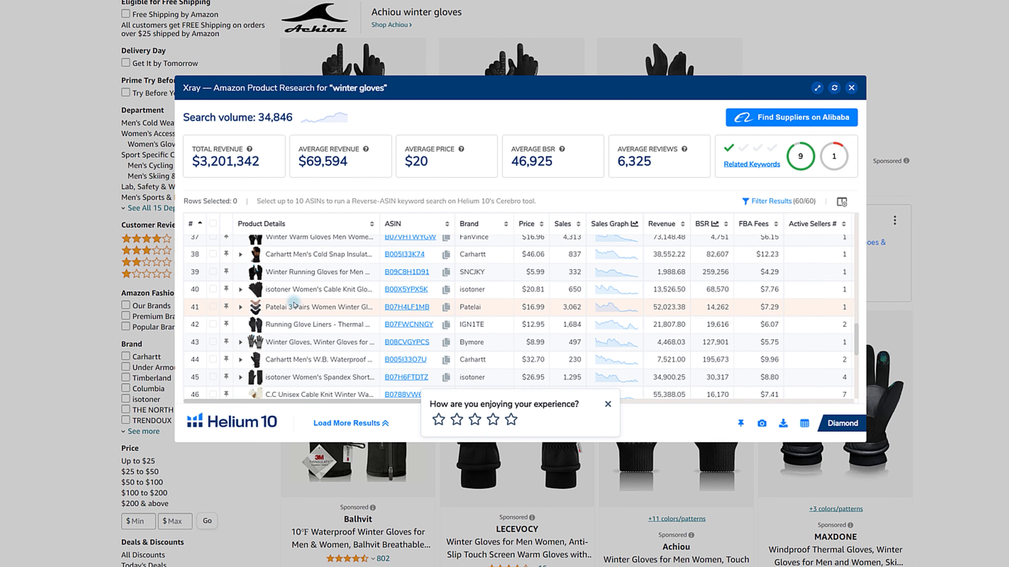
{"action": "scroll", "coordinate": [294, 305], "scroll_direction": "up", "scroll_amount": 10}
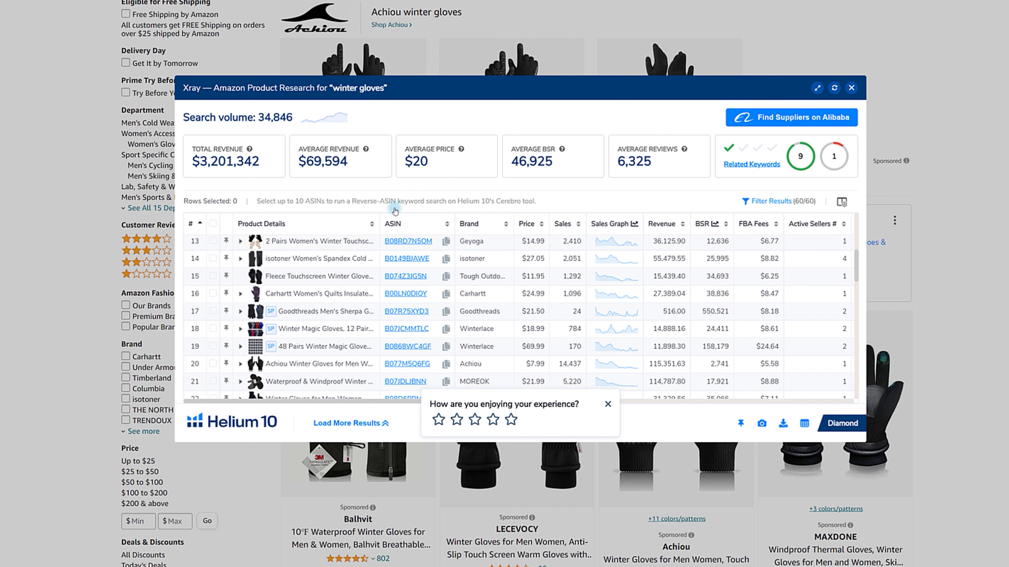
{"action": "scroll", "coordinate": [384, 250], "scroll_direction": "up", "scroll_amount": 5}
{"action": "left_click_drag", "start_coordinate": [413, 161], "coordinate": [465, 155]}
{"action": "mouse_move", "coordinate": [464, 156]}
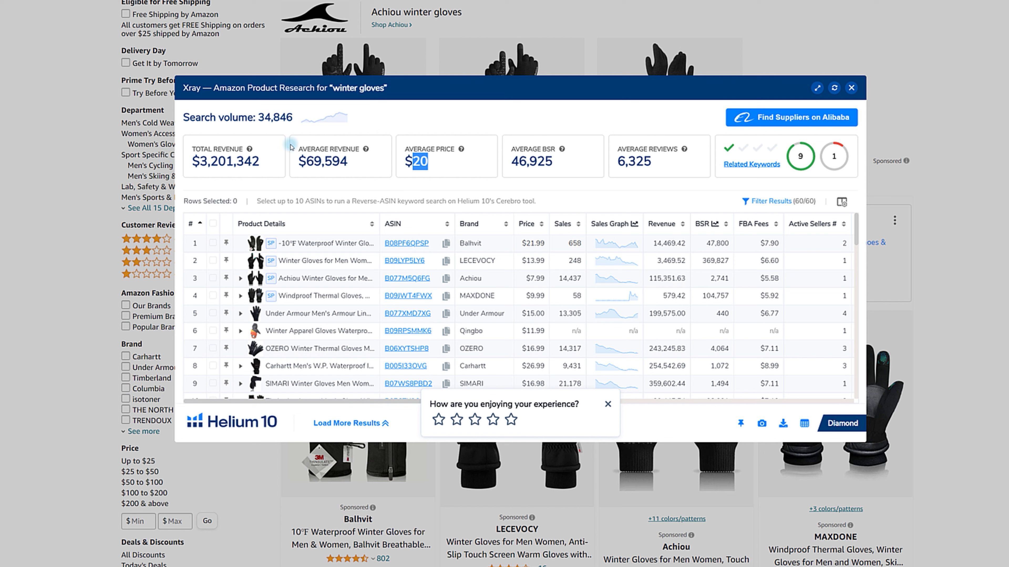
Step: Dismiss the experience rating prompt and close the Xray results
{"action": "left_click", "coordinate": [762, 424]}
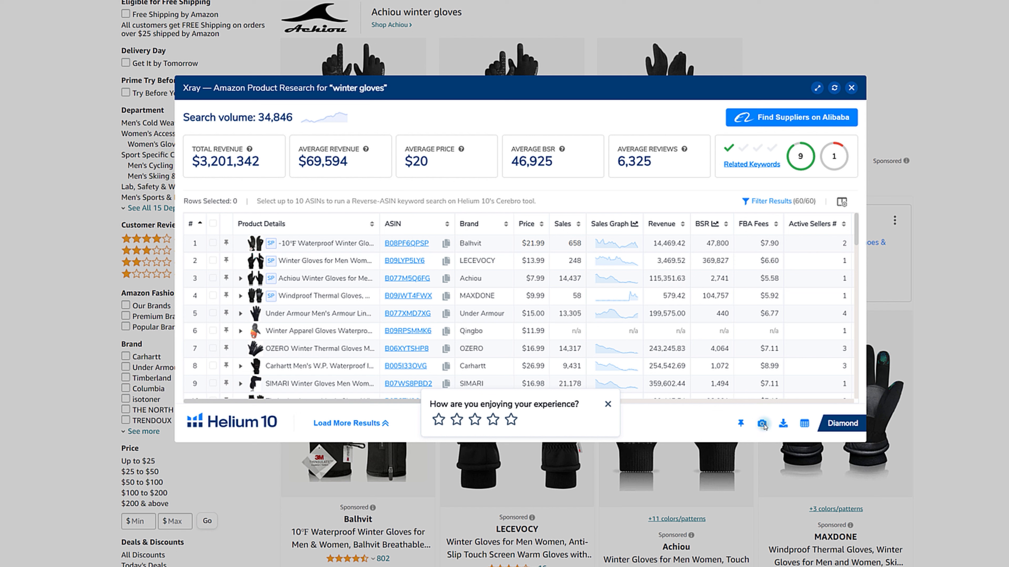
{"action": "left_click", "coordinate": [607, 404]}
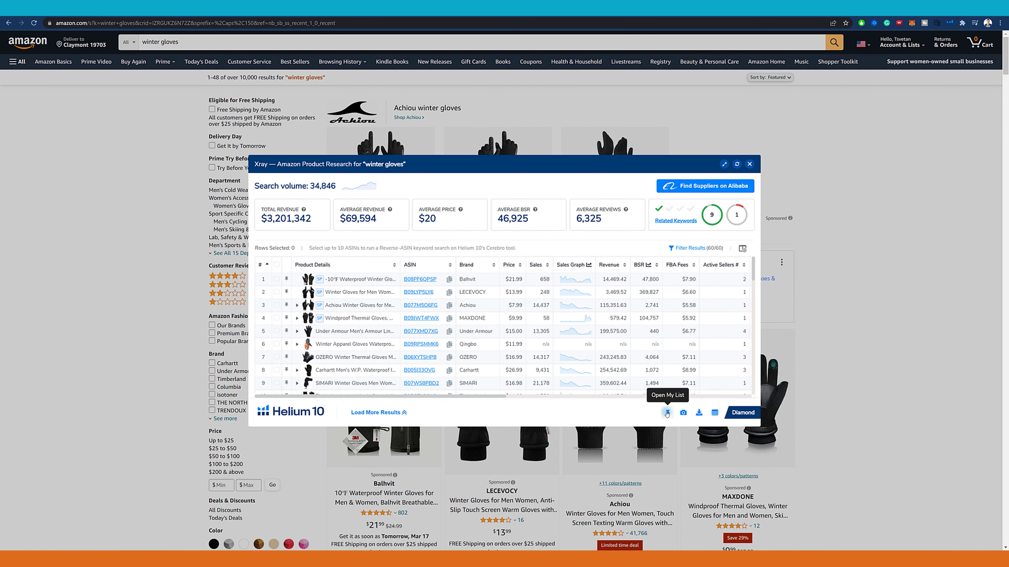
{"action": "left_click", "coordinate": [750, 164]}
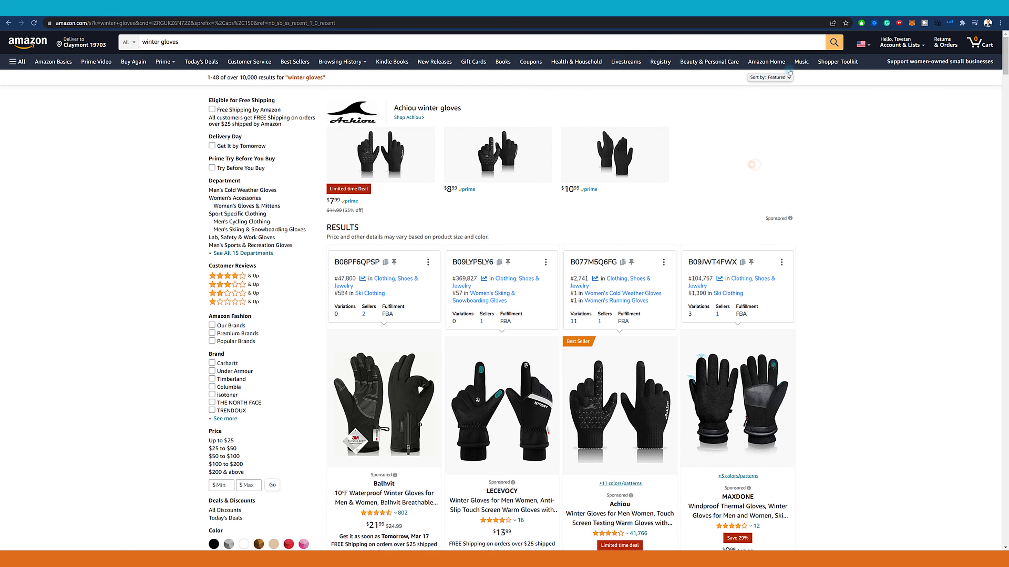
Step: Open the Balhvit waterproof winter gloves listing and display its price and sales rank history for 90 days and 1 year
{"action": "left_click", "coordinate": [395, 391]}
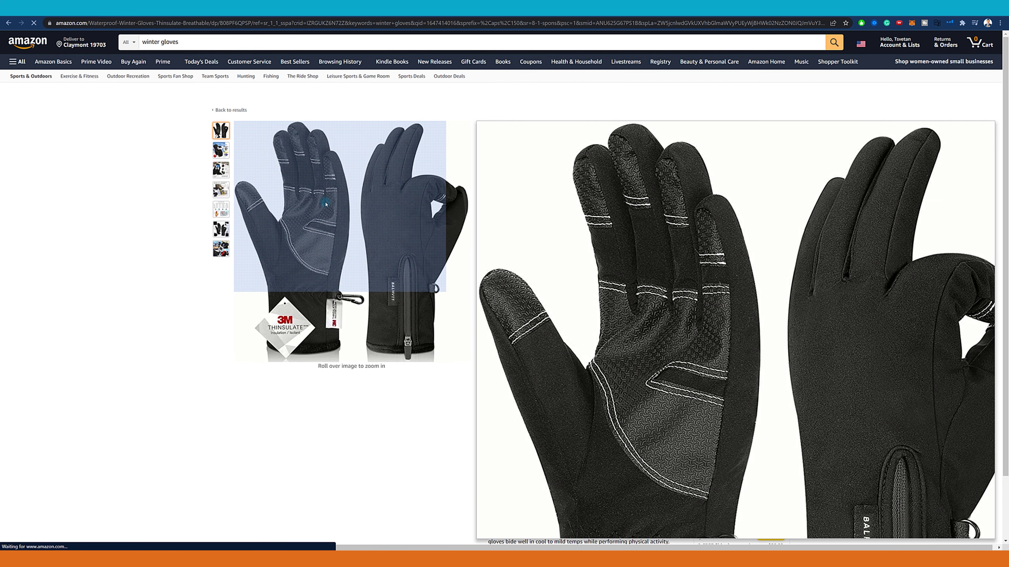
{"action": "scroll", "coordinate": [154, 283], "scroll_direction": "down", "scroll_amount": 8}
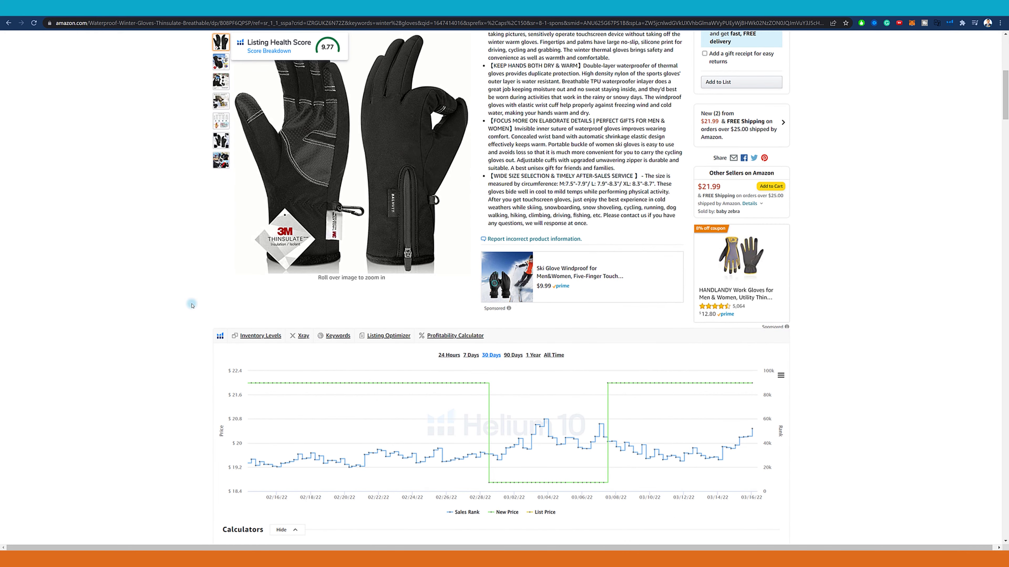
{"action": "scroll", "coordinate": [352, 384], "scroll_direction": "down", "scroll_amount": 3}
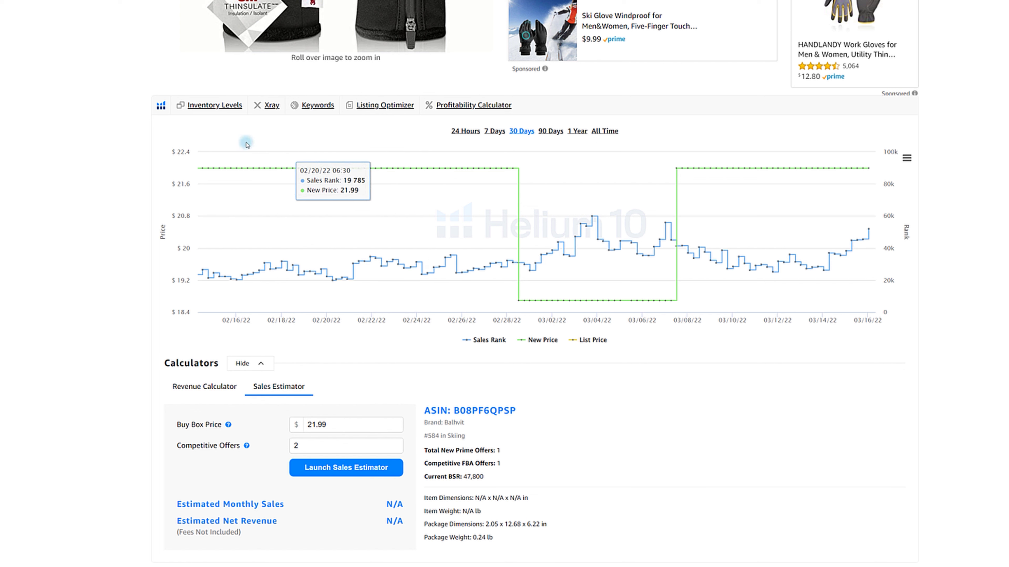
{"action": "left_click", "coordinate": [550, 132]}
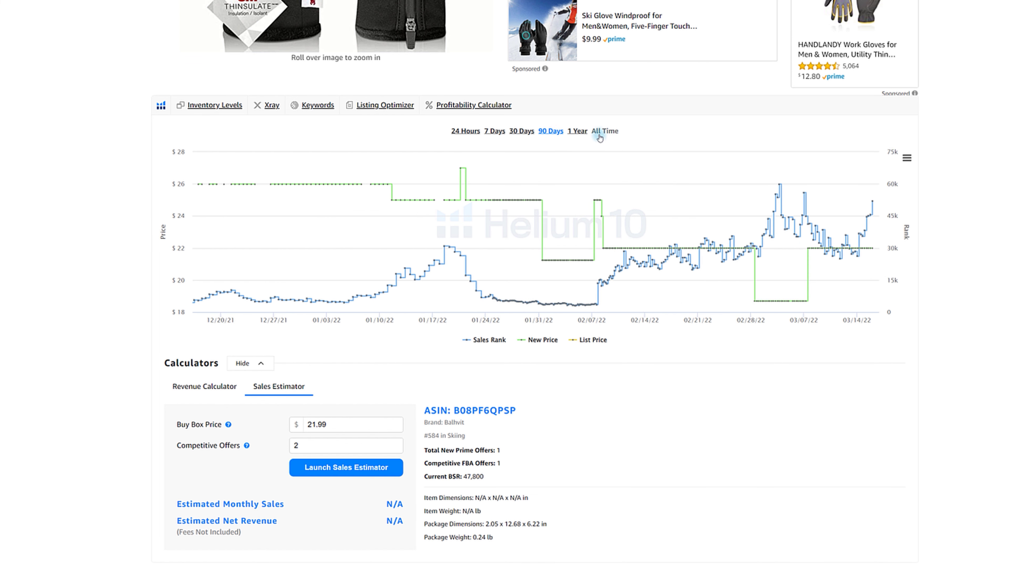
{"action": "left_click", "coordinate": [582, 131]}
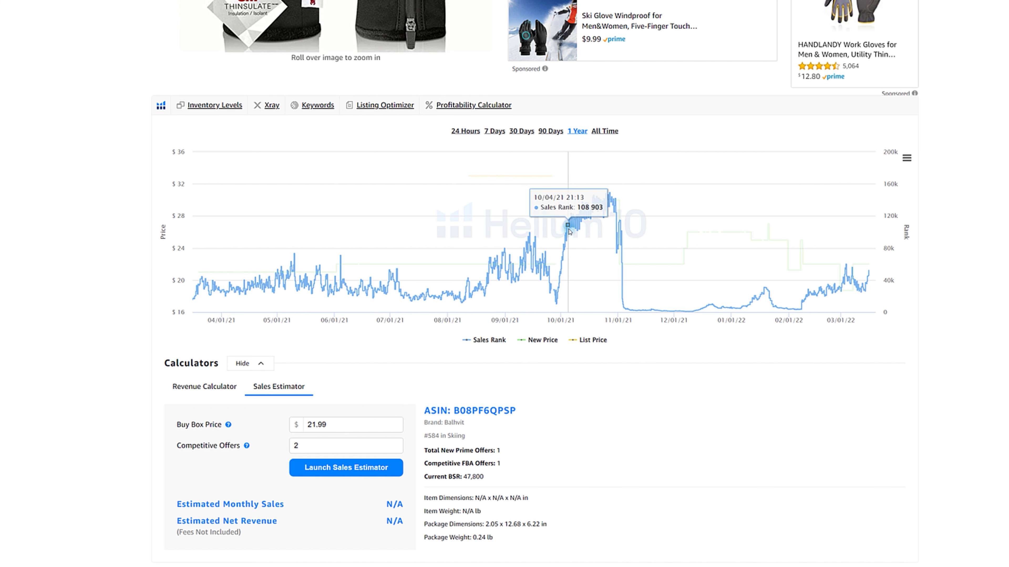
Step: Check the MFN and FBA fees for the gloves in the Revenue Calculator below the history chart
{"action": "scroll", "coordinate": [106, 379], "scroll_direction": "down", "scroll_amount": 2}
{"action": "left_click", "coordinate": [204, 333]}
{"action": "left_click", "coordinate": [295, 387]}
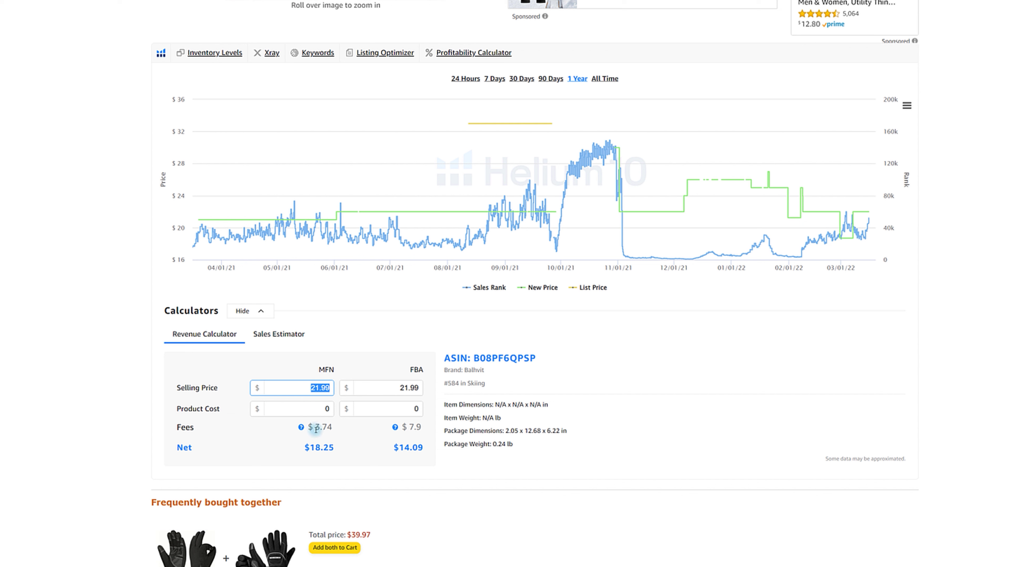
{"action": "left_click_drag", "start_coordinate": [316, 428], "coordinate": [413, 428]}
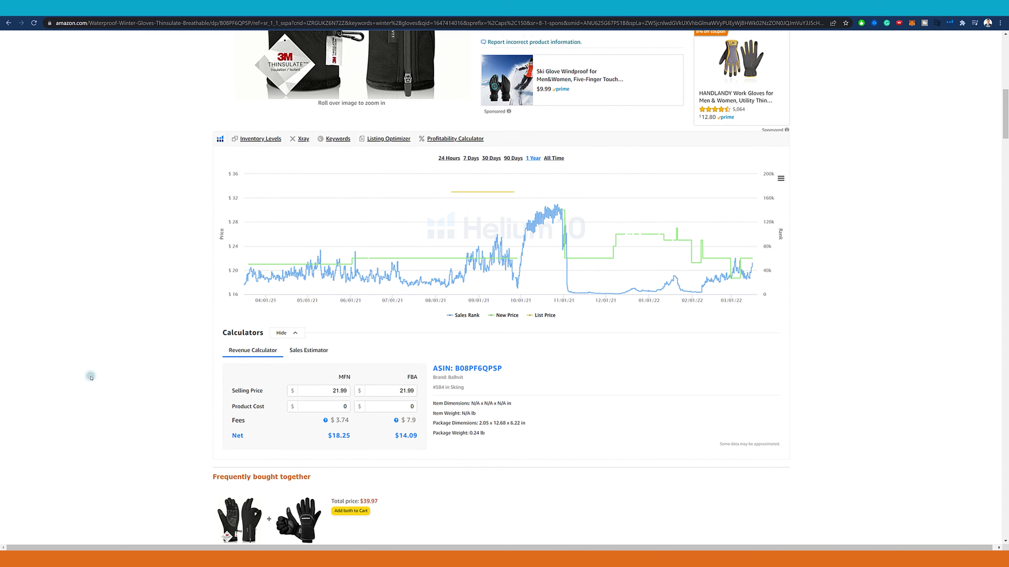
Step: Open Helium 10's Profitability Calculator for the Balhvit gloves
{"action": "scroll", "coordinate": [91, 376], "scroll_direction": "up", "scroll_amount": 7}
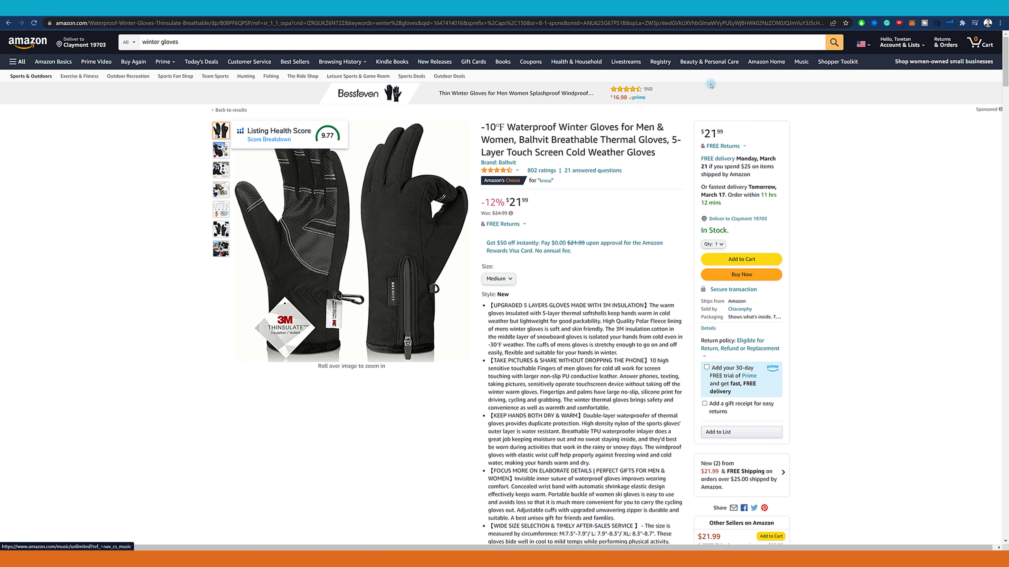
{"action": "left_click", "coordinate": [949, 22]}
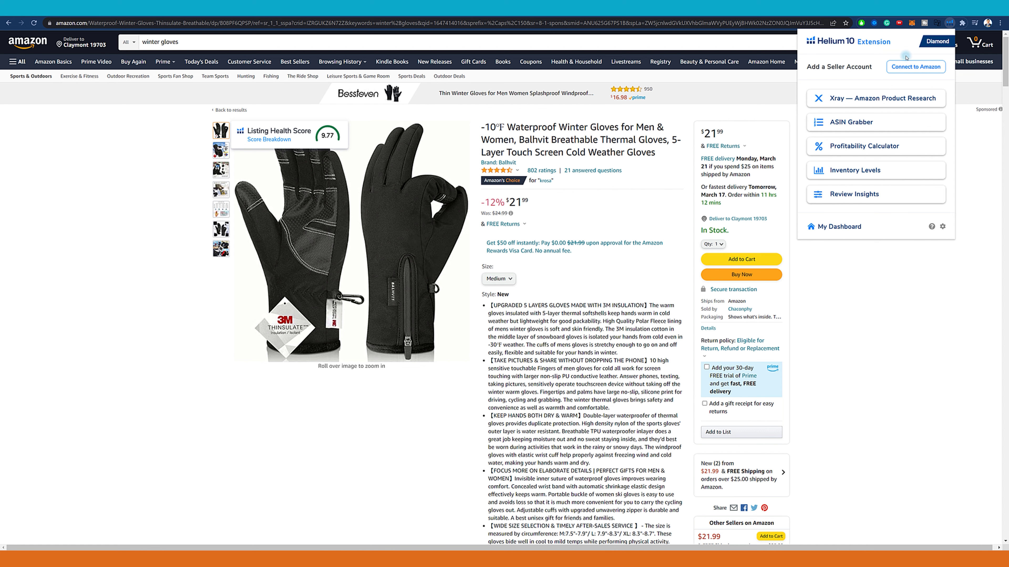
{"action": "left_click", "coordinate": [849, 146]}
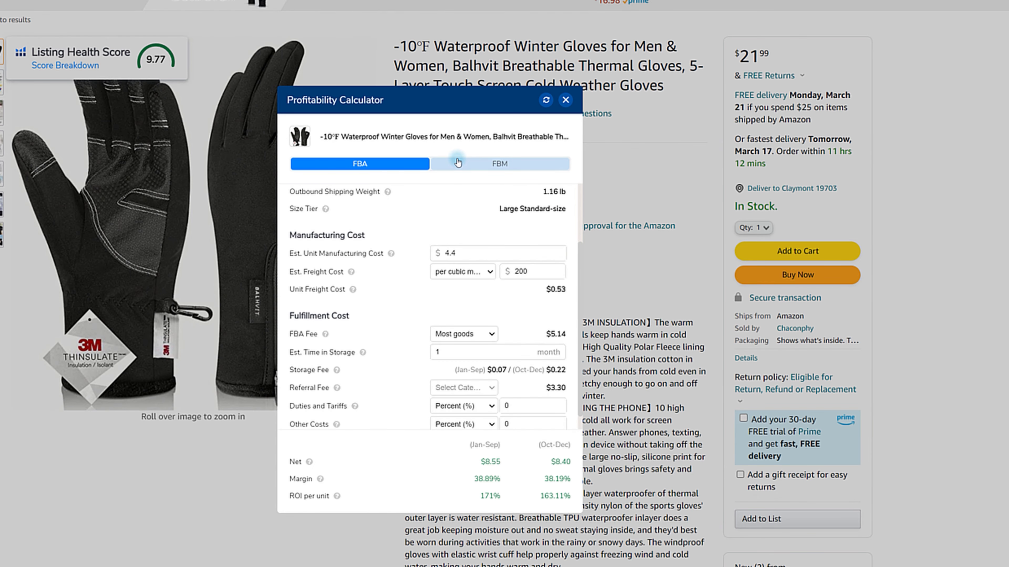
Step: Compare the gloves' FBA and FBM profitability, then refresh and close the Profitability Calculator
{"action": "left_click", "coordinate": [458, 163]}
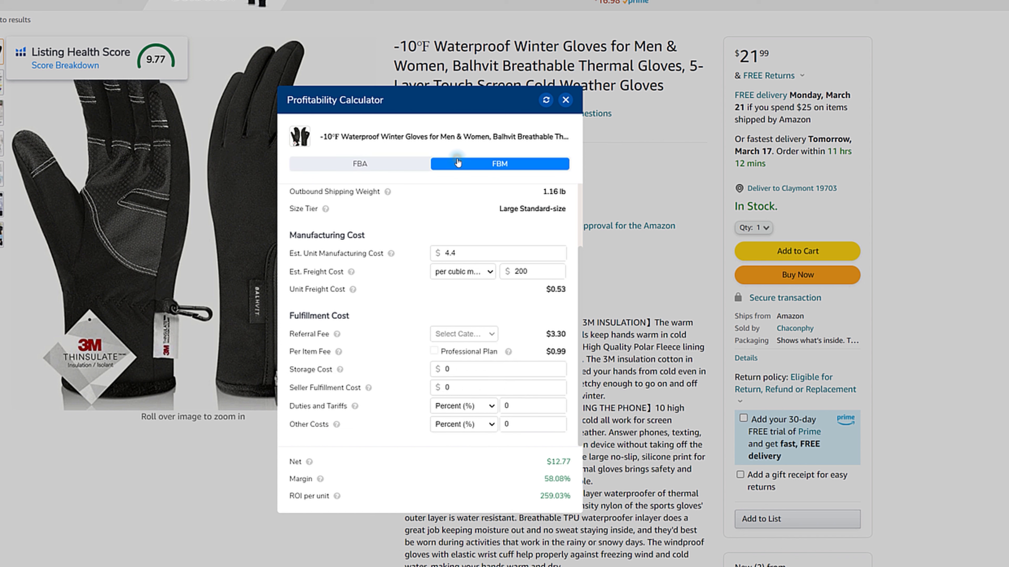
{"action": "left_click", "coordinate": [383, 169]}
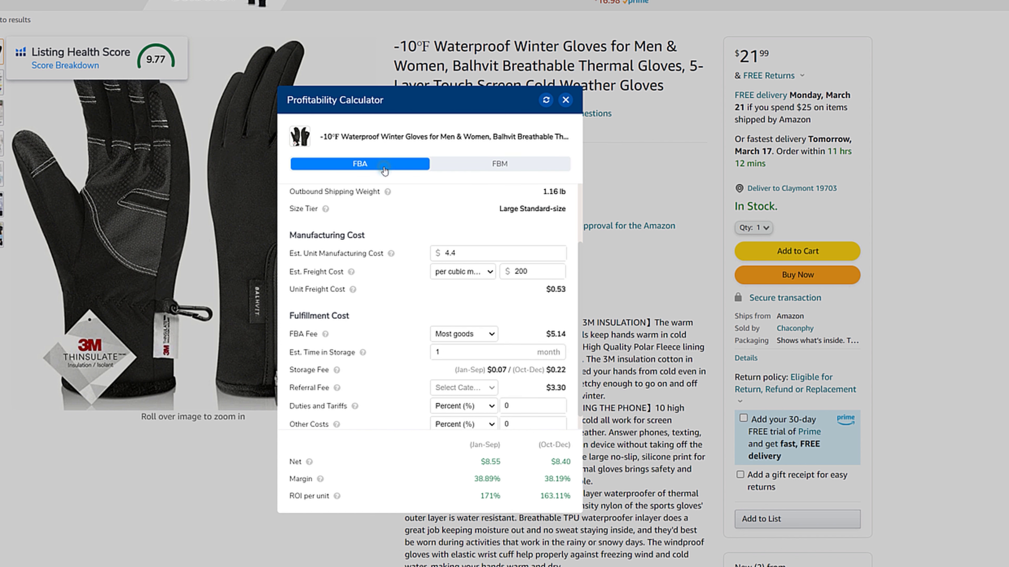
{"action": "left_click", "coordinate": [482, 170]}
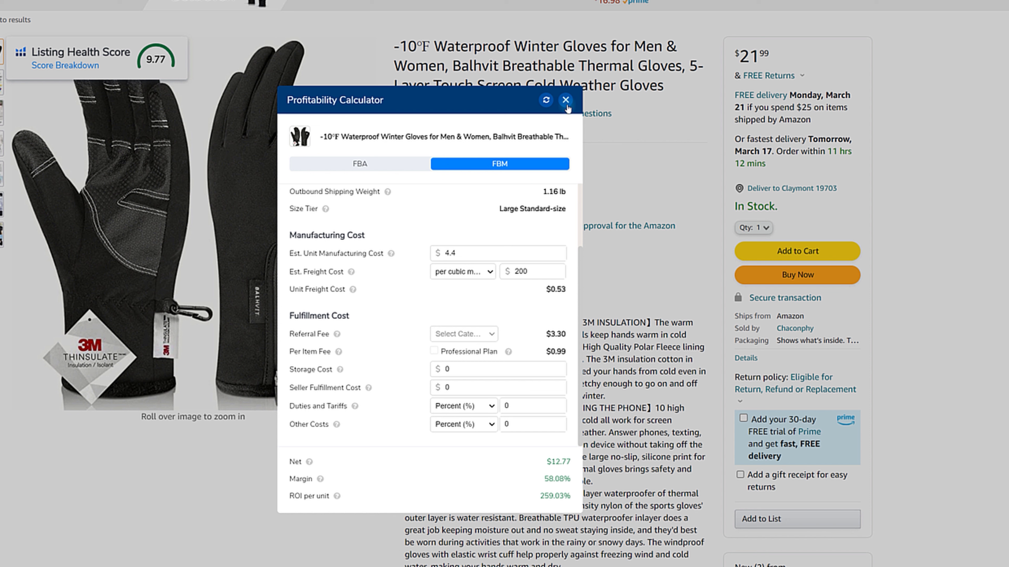
{"action": "left_click", "coordinate": [406, 170]}
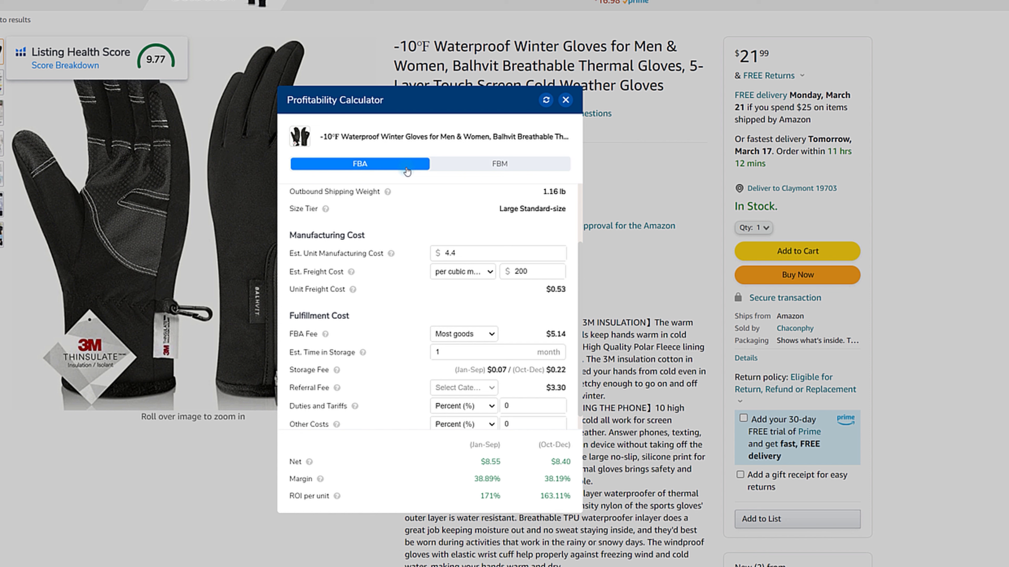
{"action": "left_click", "coordinate": [492, 166]}
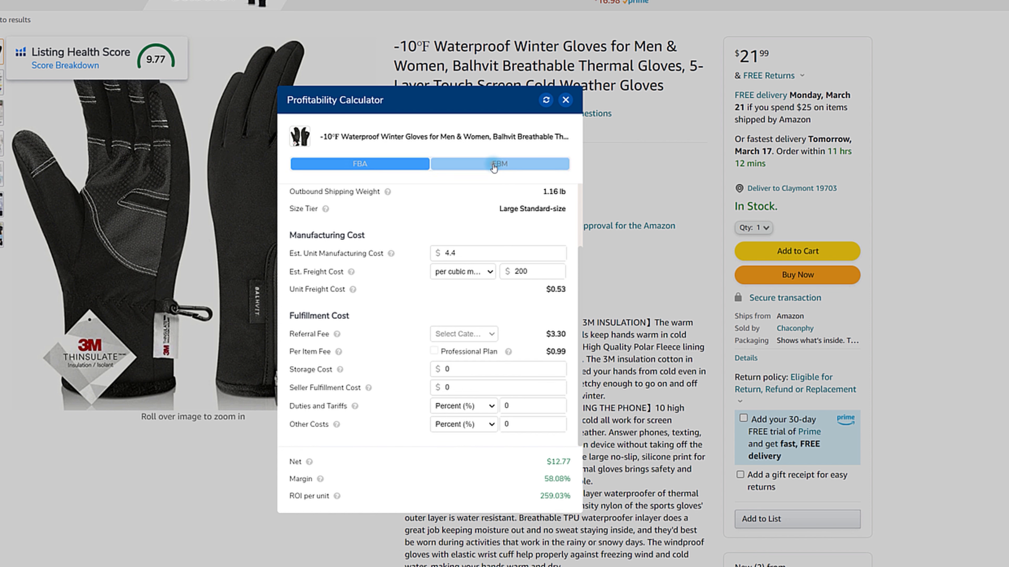
{"action": "left_click", "coordinate": [504, 163]}
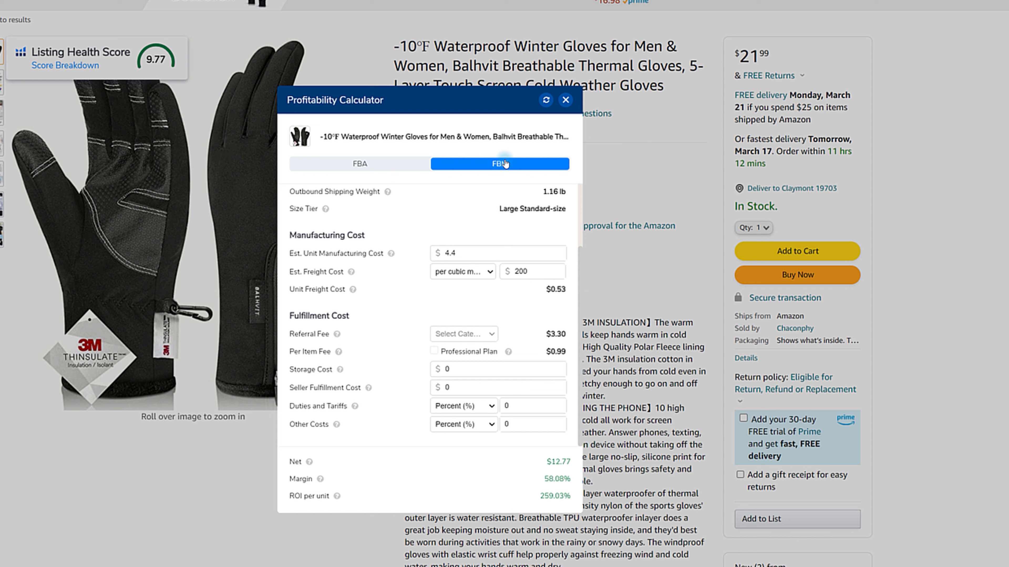
{"action": "left_click", "coordinate": [543, 129]}
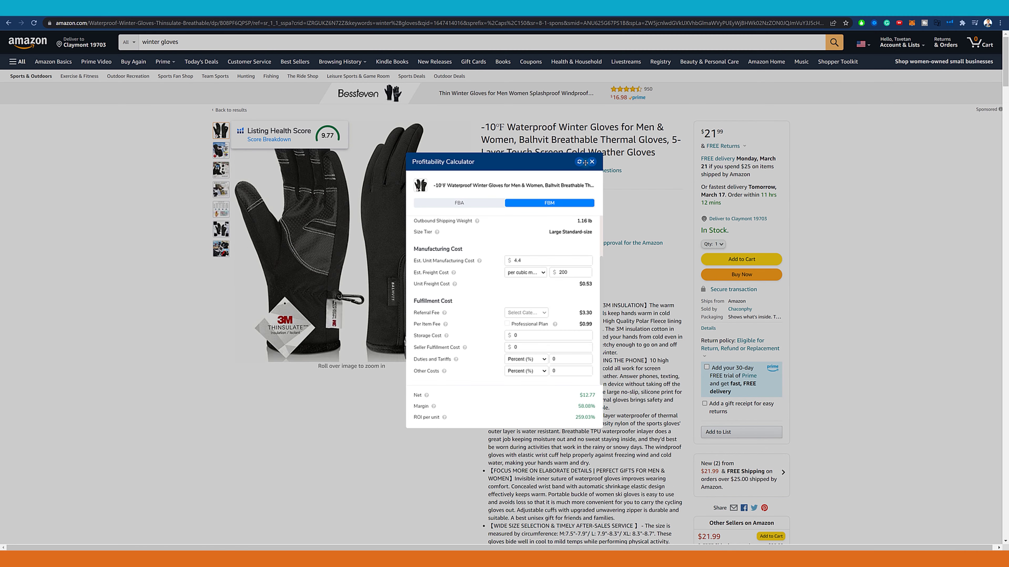
{"action": "left_click", "coordinate": [580, 162]}
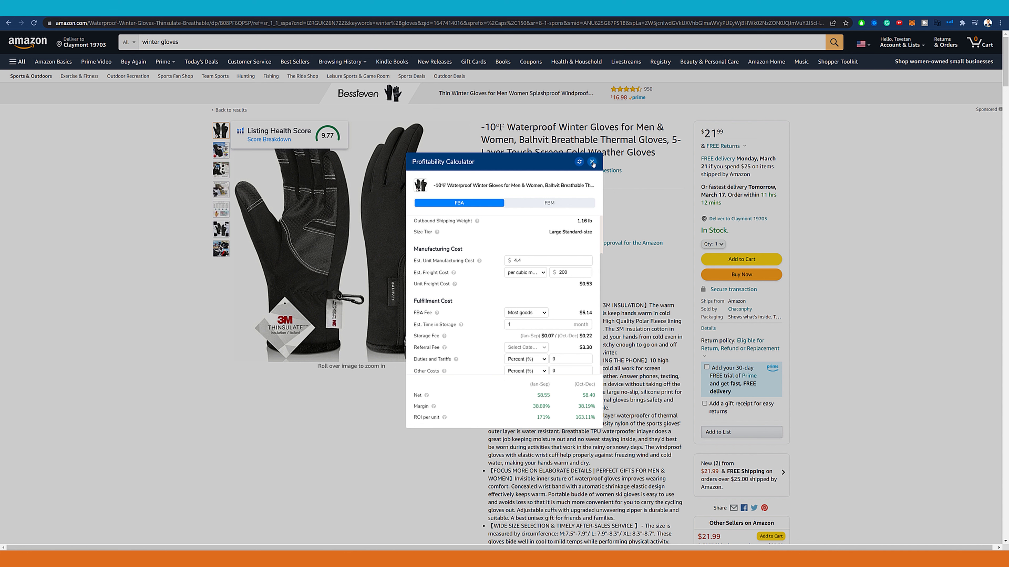
{"action": "left_click", "coordinate": [592, 162]}
Step: View the sellers' Inventory Levels for the gloves, then close them
{"action": "left_click", "coordinate": [949, 23]}
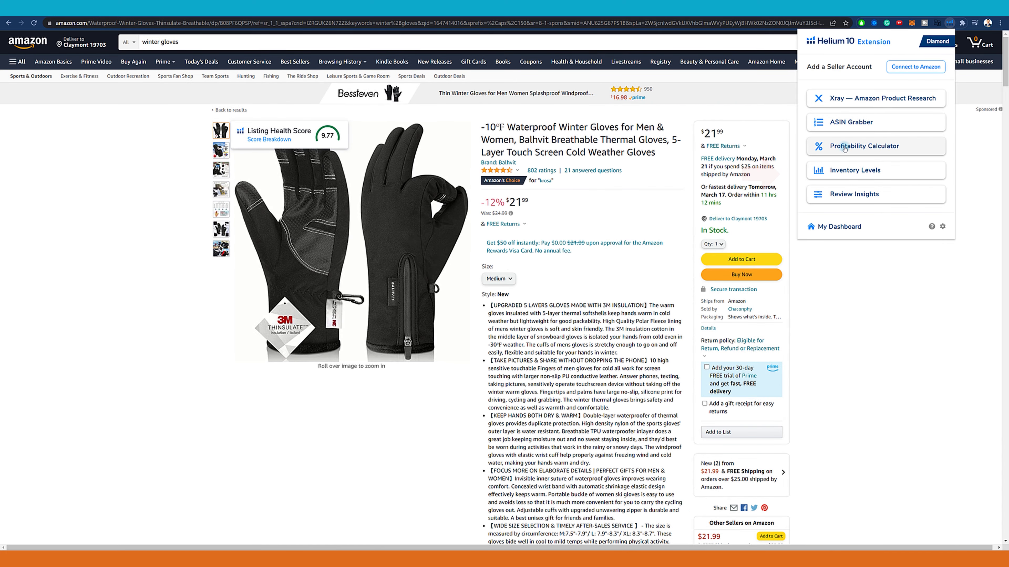
{"action": "left_click", "coordinate": [842, 171]}
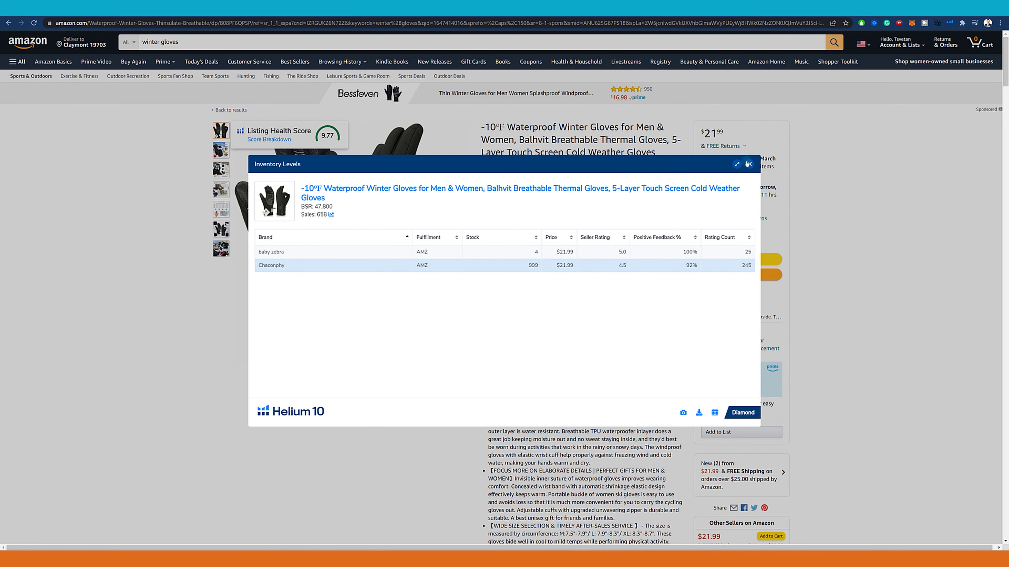
{"action": "left_click", "coordinate": [748, 165]}
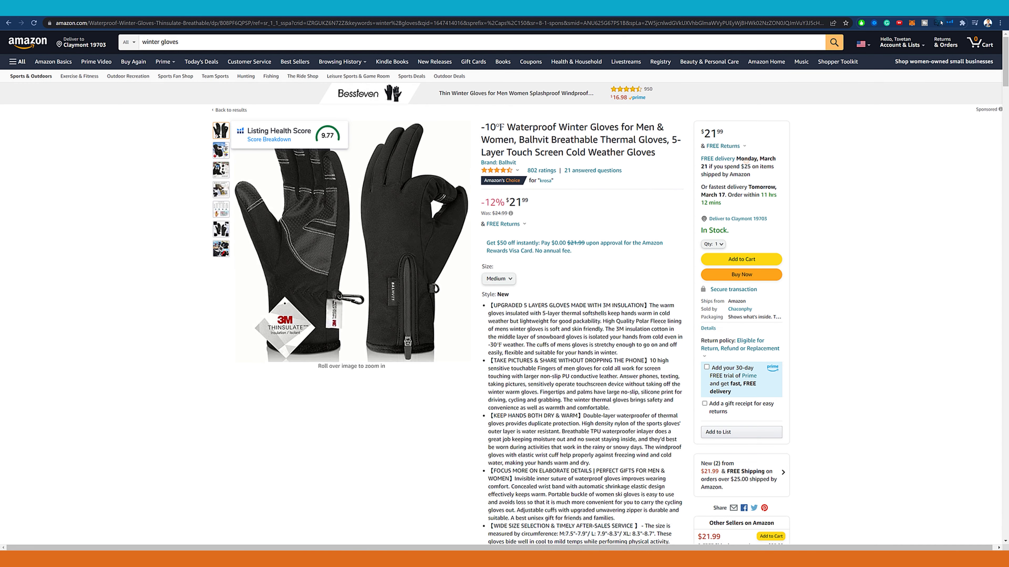
Step: Open Review Insights for the gloves and examine the top helpful reviews and top phrases
{"action": "left_click", "coordinate": [949, 22]}
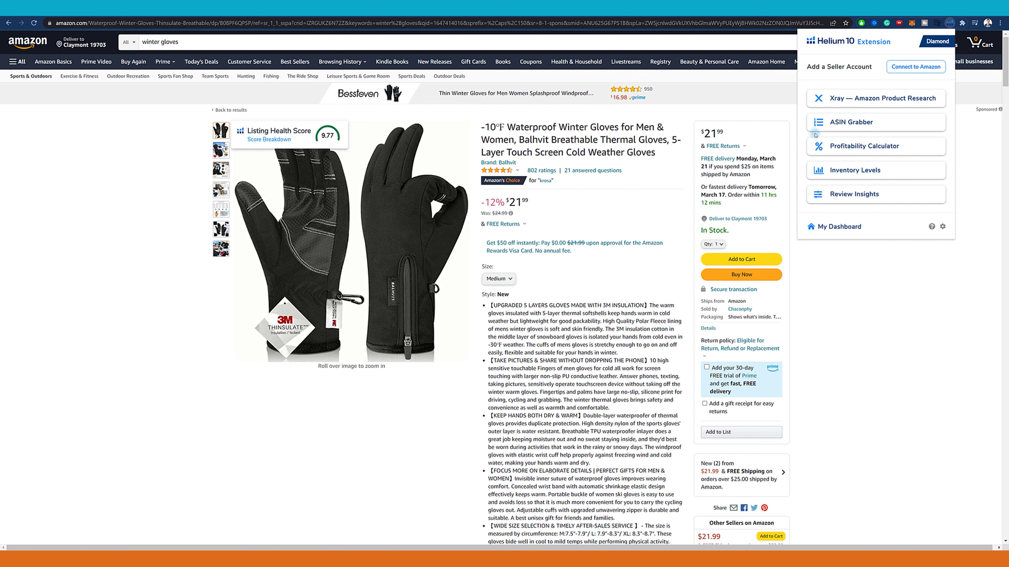
{"action": "left_click", "coordinate": [850, 194]}
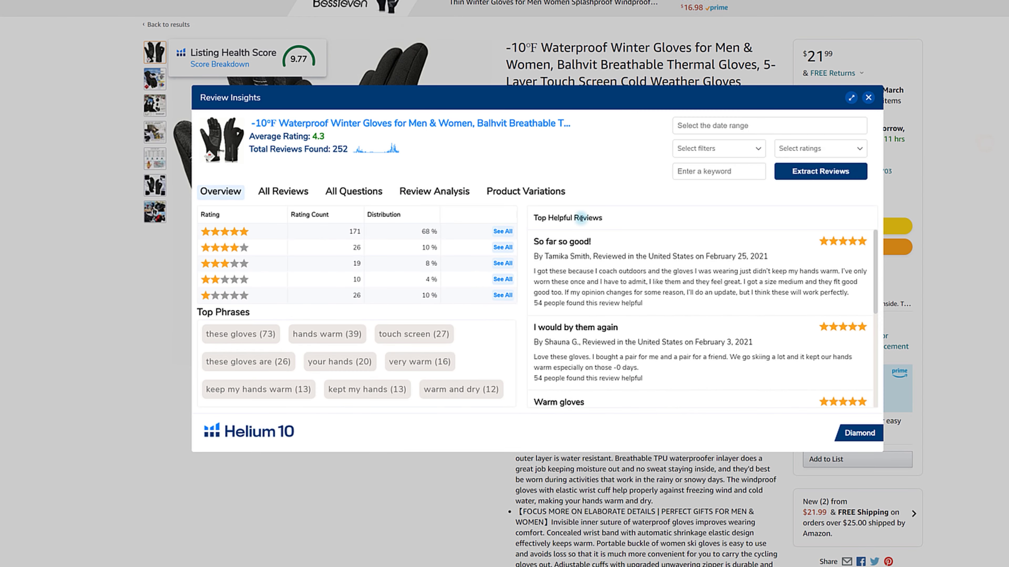
{"action": "scroll", "coordinate": [581, 278], "scroll_direction": "down", "scroll_amount": 5}
{"action": "left_click_drag", "start_coordinate": [206, 334], "coordinate": [276, 335]}
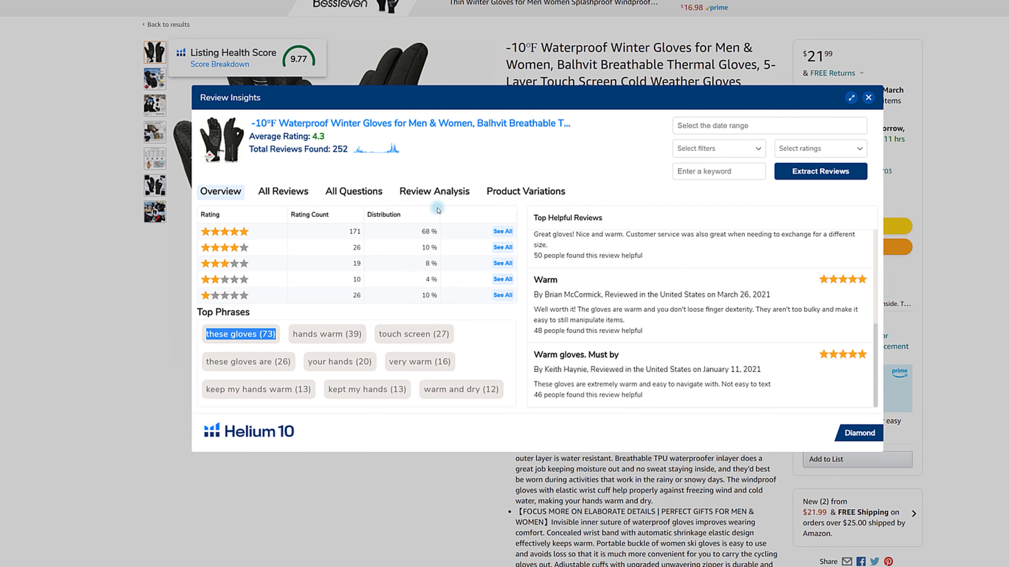
Step: View the gloves' full reviews and customer questions in Review Insights, then return to its overview
{"action": "left_click", "coordinate": [287, 194]}
{"action": "left_click", "coordinate": [356, 123]}
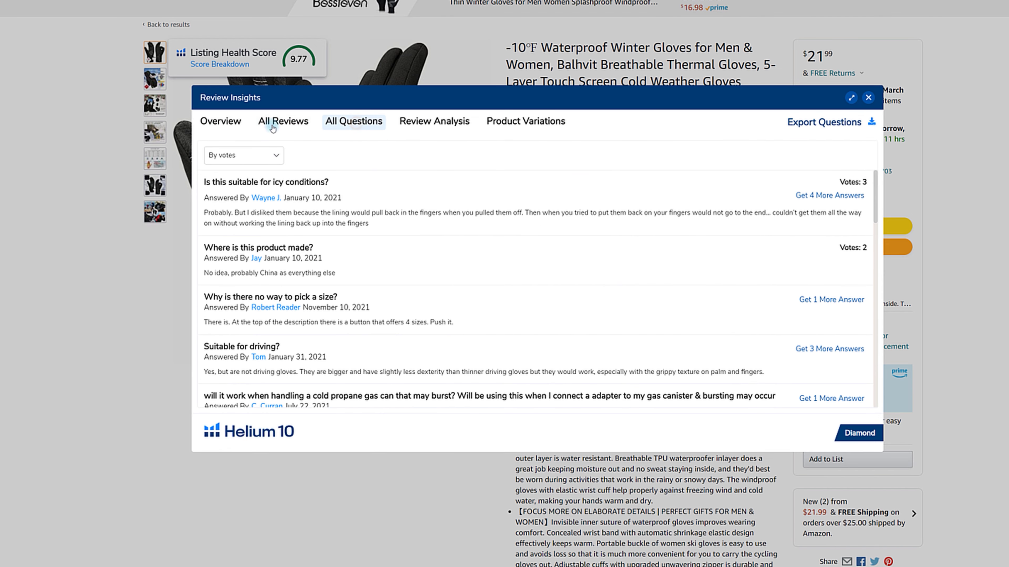
{"action": "left_click", "coordinate": [220, 121]}
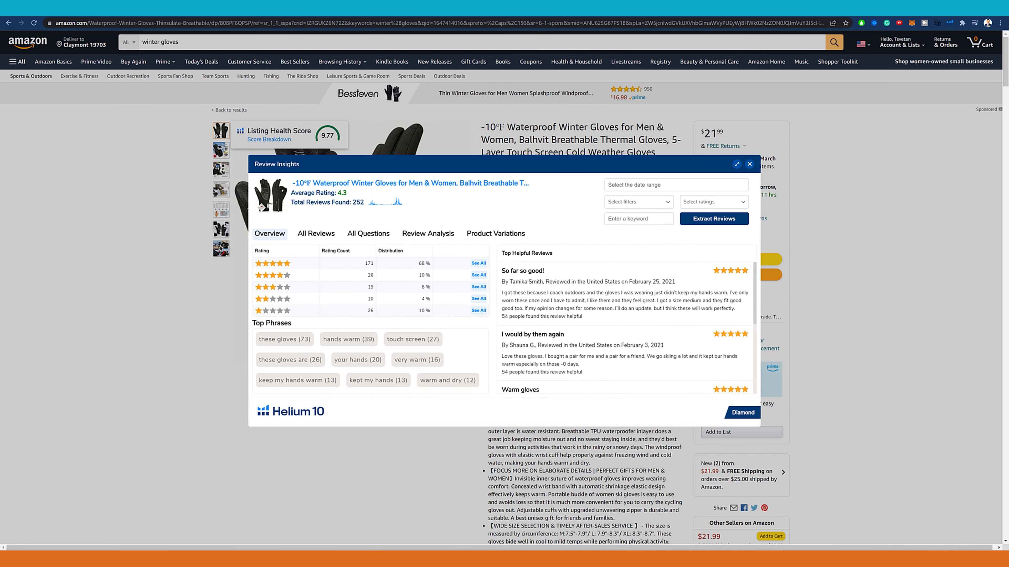
Step: Switch from the Amazon listing to the Helium 10 Dashboard at members.helium10.com
{"action": "left_click", "coordinate": [97, 22]}
{"action": "type", "text": "helium"}
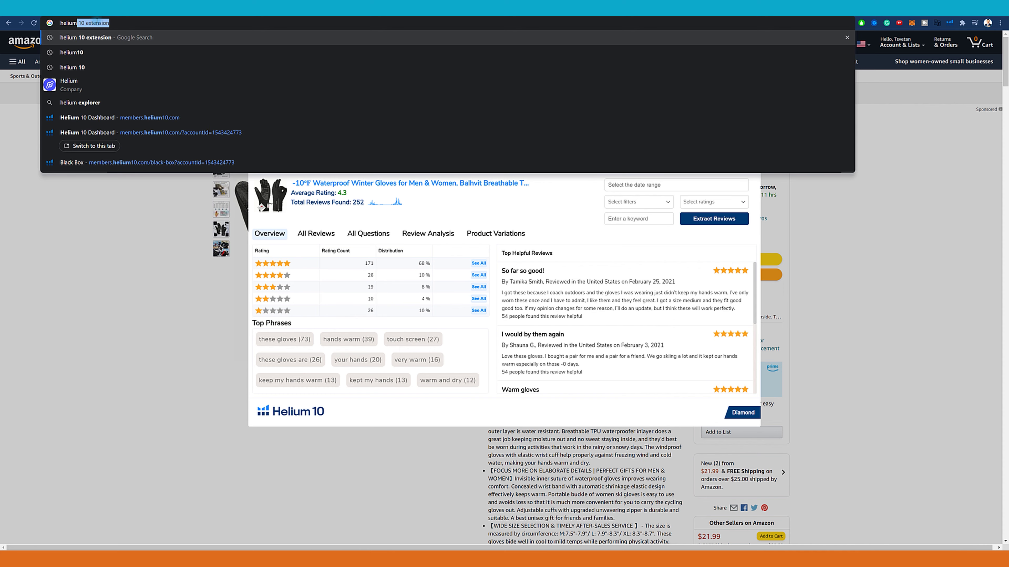
{"action": "left_click", "coordinate": [140, 118]}
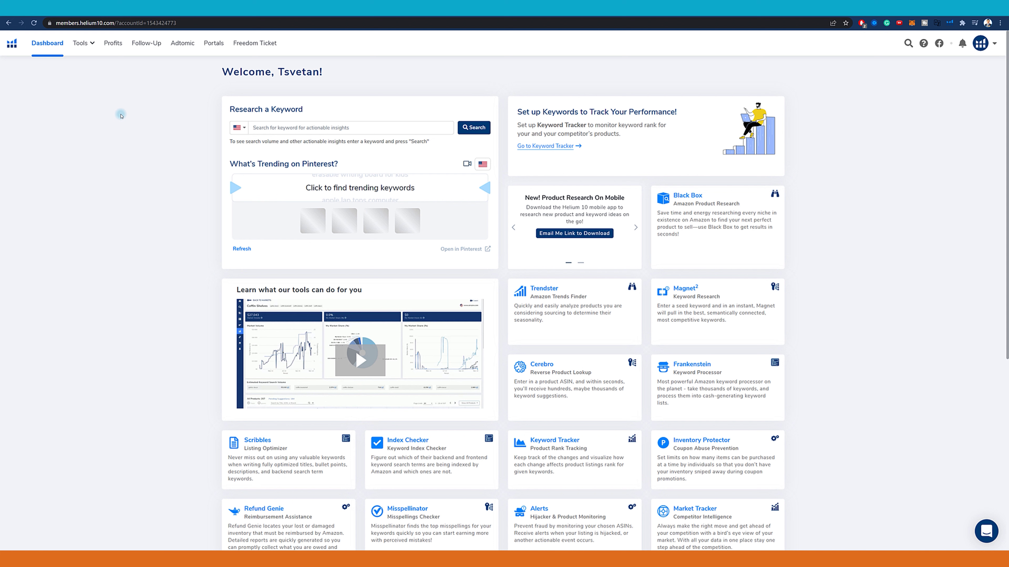
Step: Open the Freedom Ticket 3.0 course from the Helium 10 dashboard and examine its title and weekly modules
{"action": "left_click", "coordinate": [266, 42]}
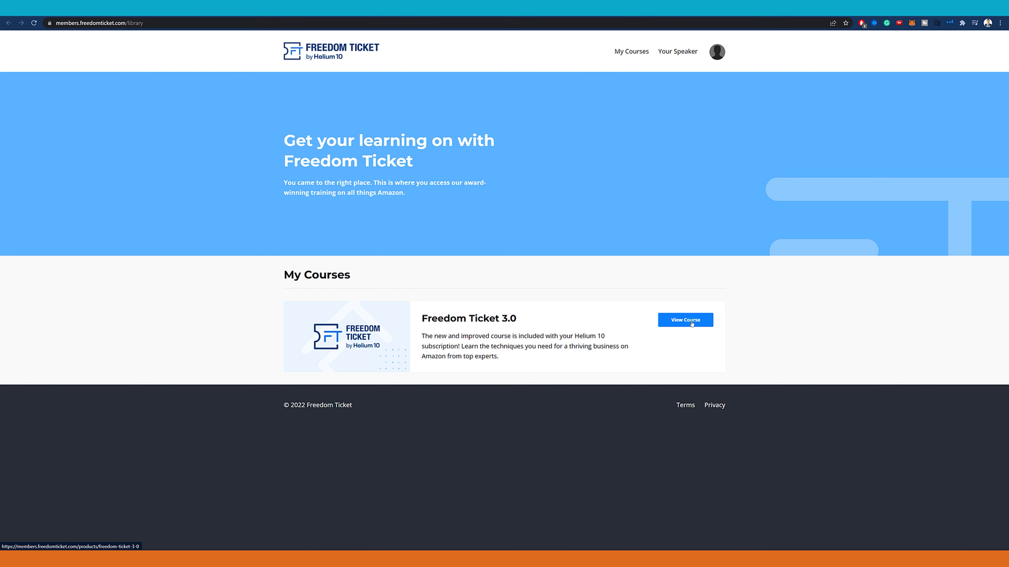
{"action": "left_click", "coordinate": [688, 321]}
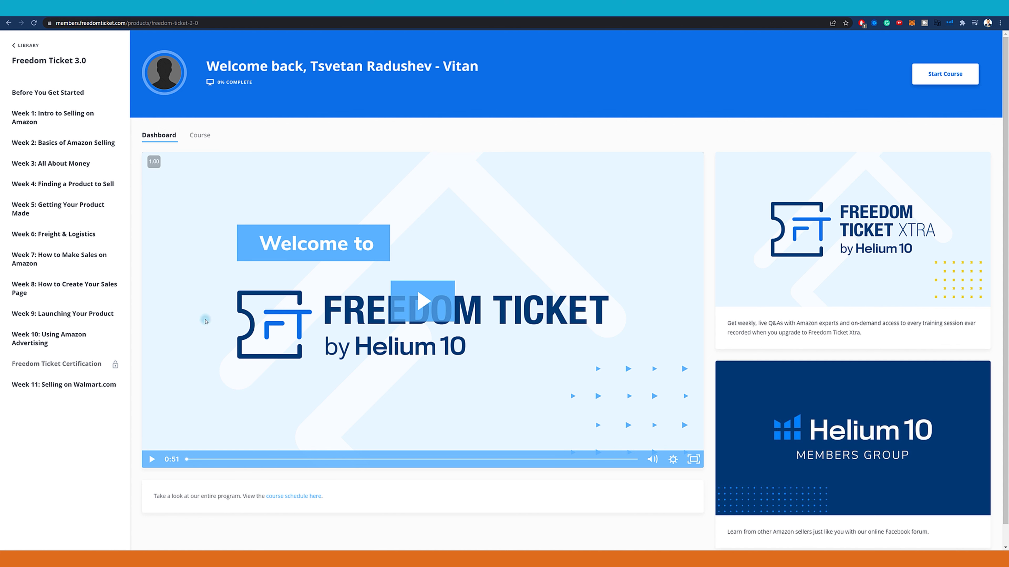
{"action": "triple_click", "coordinate": [66, 60]}
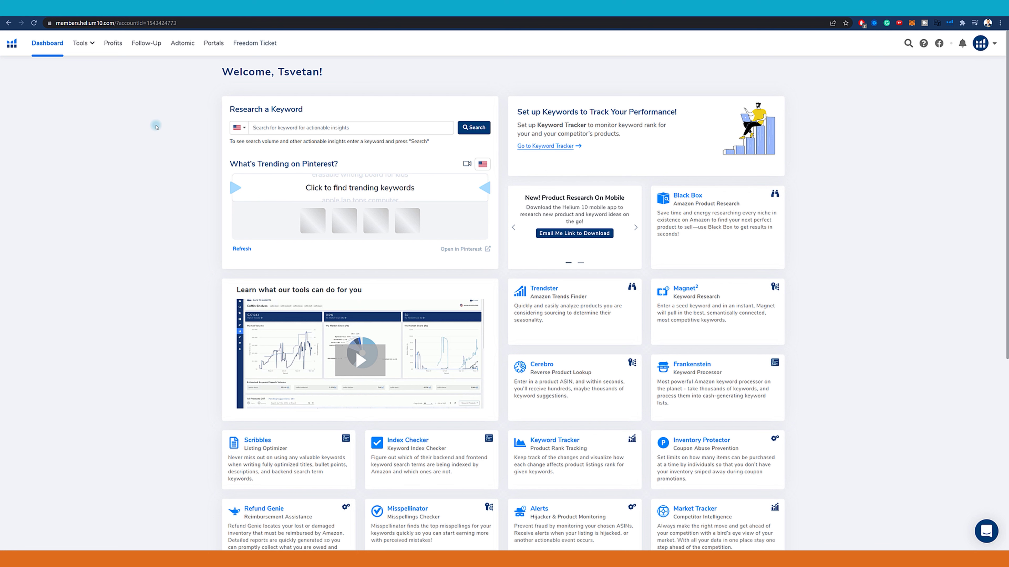
Step: Open the account's Plans & Billing page and examine the Platinum subscription plan
{"action": "left_click", "coordinate": [978, 45]}
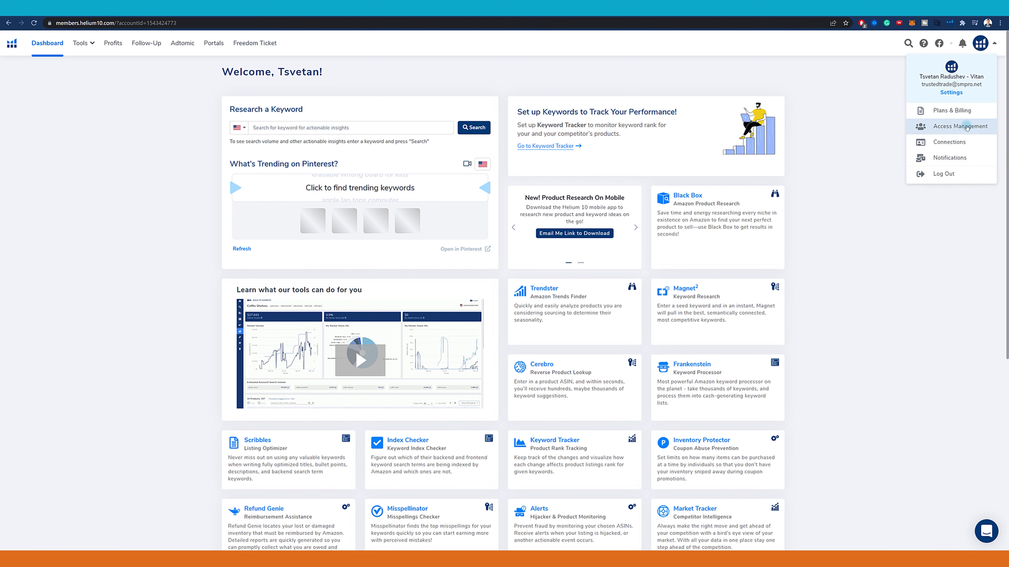
{"action": "left_click", "coordinate": [931, 110]}
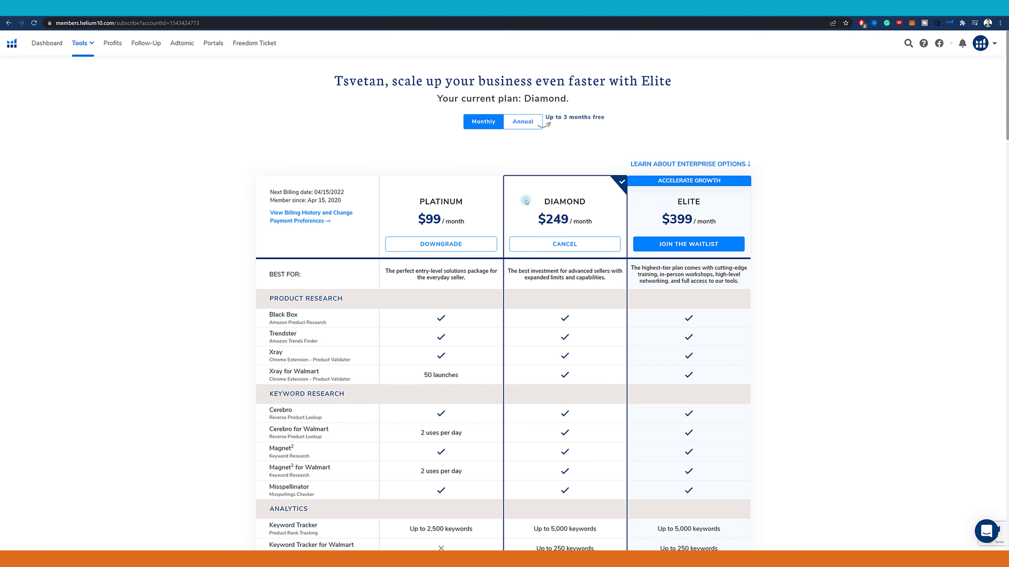
{"action": "double_click", "coordinate": [458, 206]}
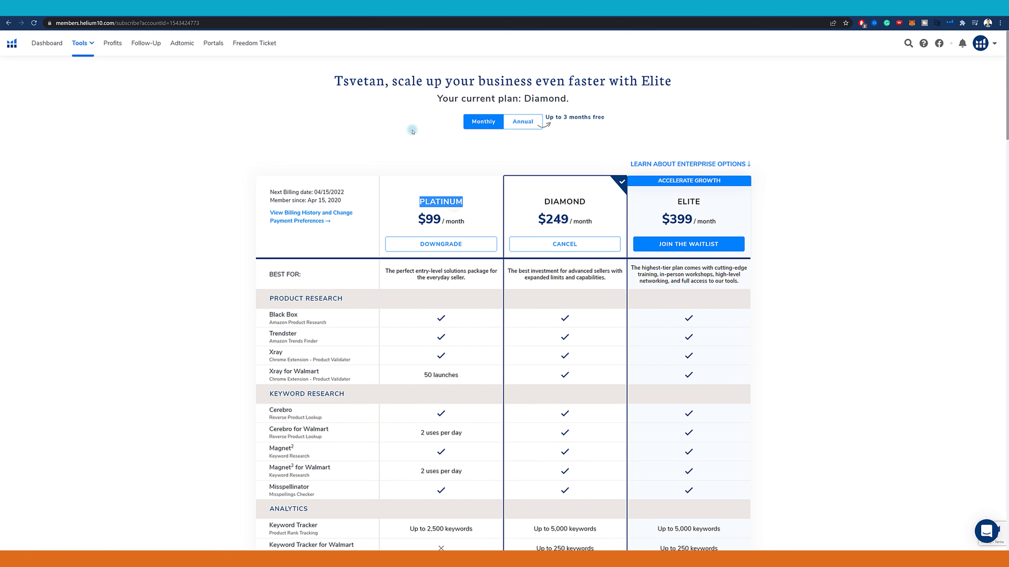
Step: Return to the Helium 10 dashboard and show the account options
{"action": "left_click", "coordinate": [11, 43]}
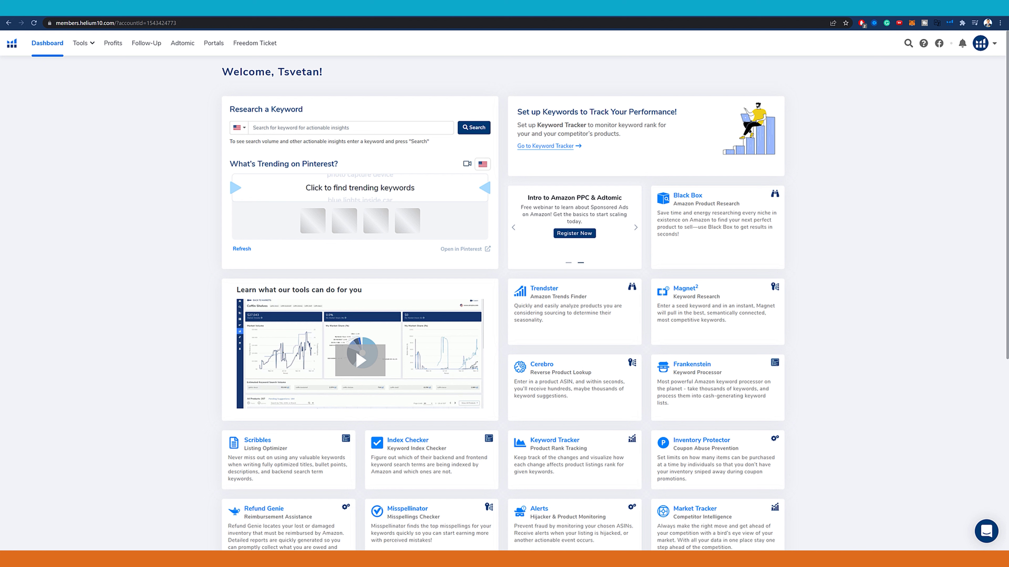
{"action": "left_click", "coordinate": [980, 42]}
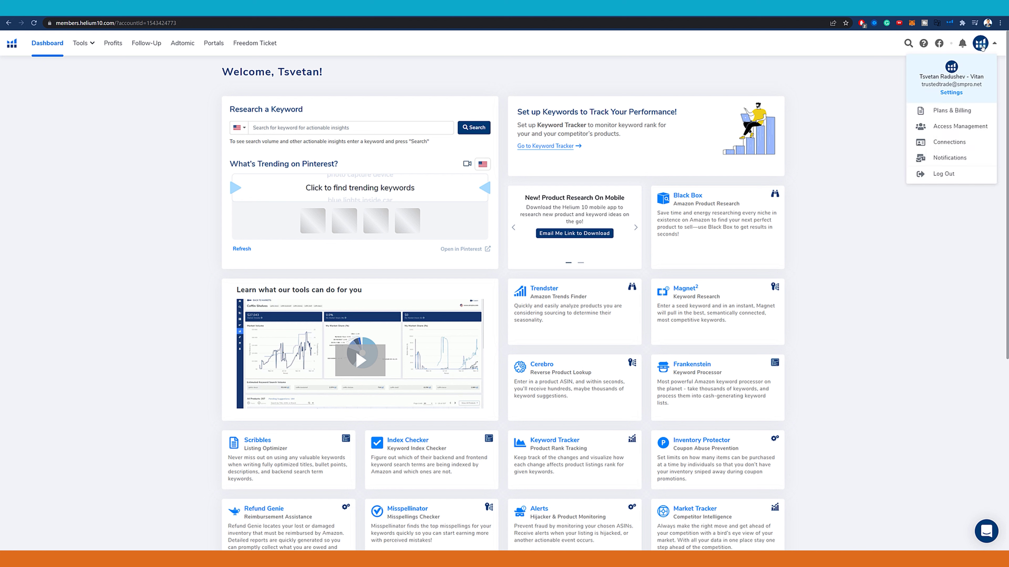